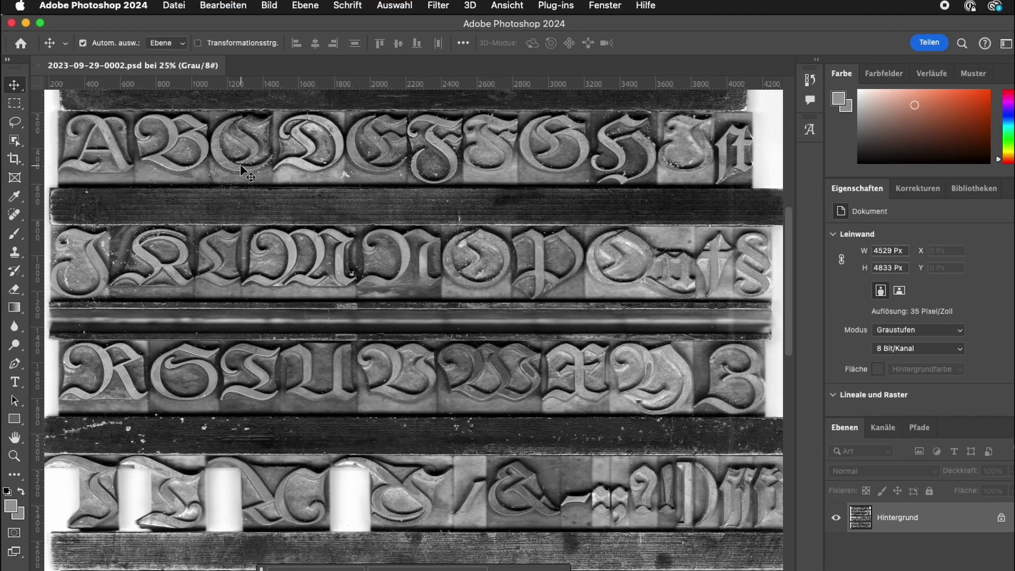
# Step: Zoom into the scanned type sheet, magnifying the letter B to 200%
pyautogui.press('super+plus')
pyautogui.press('super+plus')
pyautogui.scroll(5, 241, 172)
pyautogui.hscroll(-3, 241, 172)
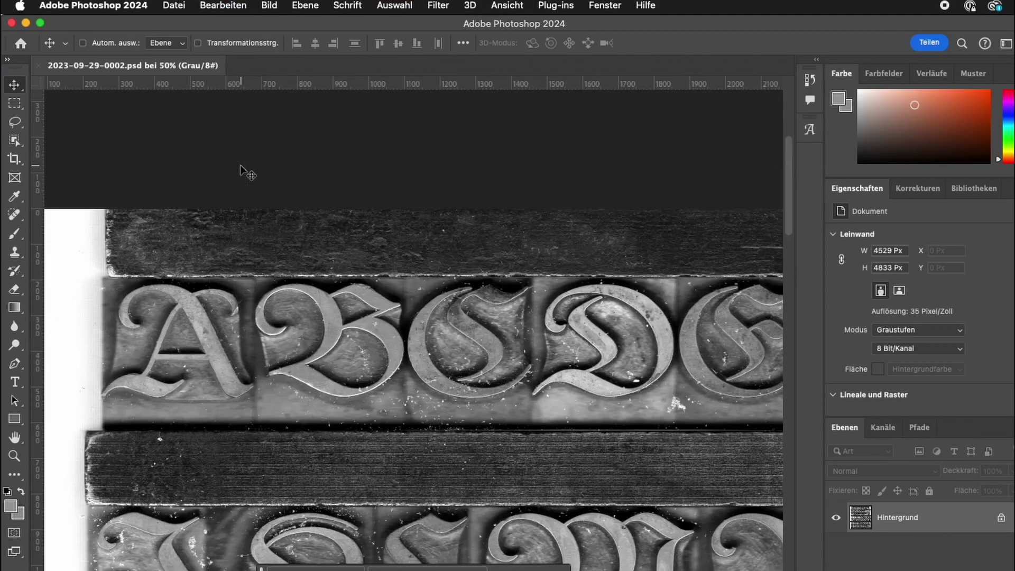
pyautogui.scroll(-3, 241, 172)
pyautogui.hscroll(-2, 241, 172)
pyautogui.press('super')
pyautogui.press('super+plus')
pyautogui.press('super+plus')
pyautogui.press('super+plus')
pyautogui.scroll(5, 240, 172)
pyautogui.hscroll(-2, 240, 172)
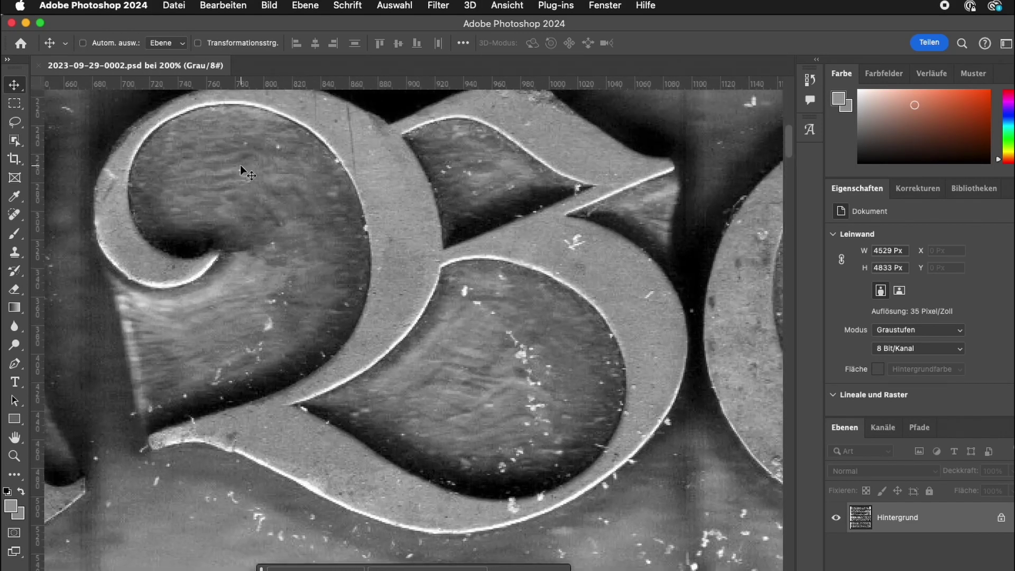
pyautogui.scroll(2, 240, 169)
pyautogui.hscroll(-1, 240, 169)
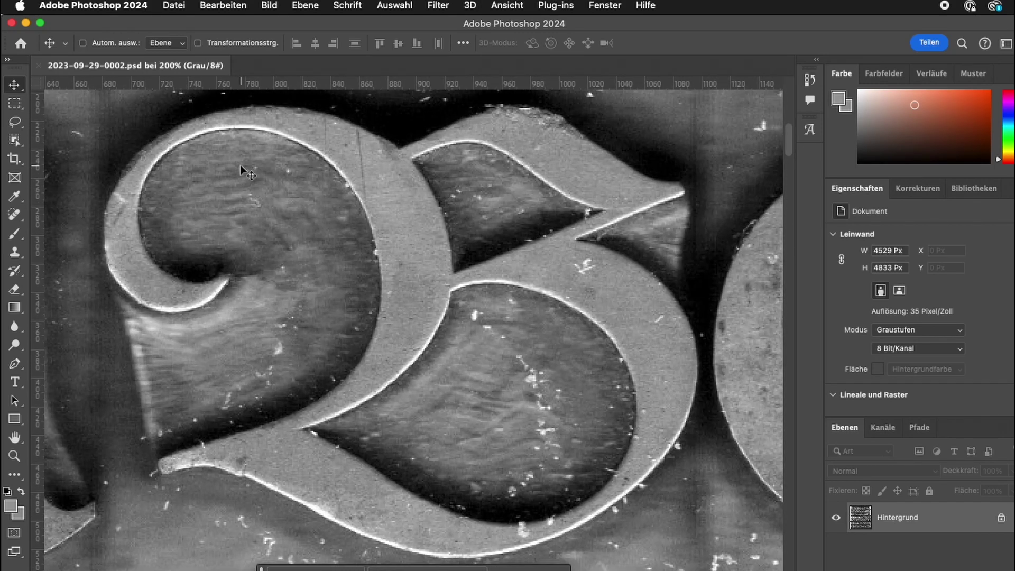
# Step: Zoom back out and scroll across the scan to find the lowercase letters
pyautogui.press('super+minus')
pyautogui.press('super+minus')
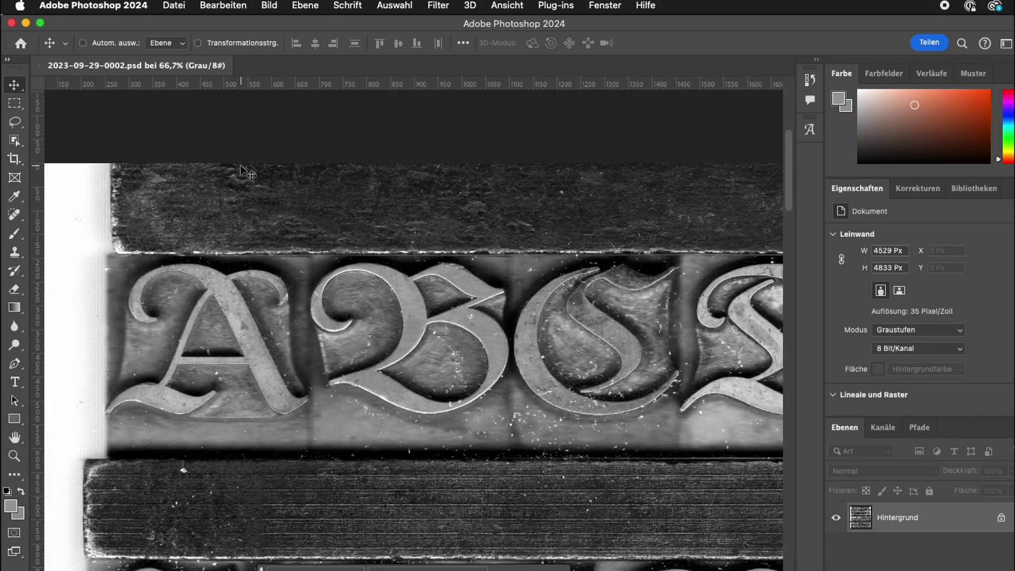
pyautogui.scroll(-5, 240, 169)
pyautogui.hscroll(5, 240, 169)
pyautogui.scroll(-10, 241, 170)
pyautogui.hscroll(6, 241, 170)
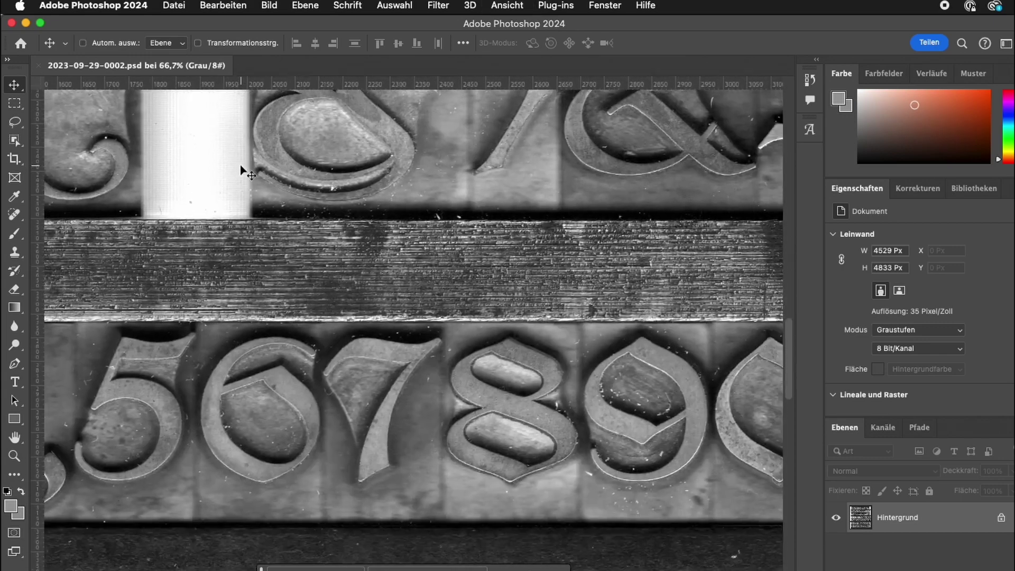
pyautogui.scroll(-8, 240, 170)
pyautogui.hscroll(6, 239, 170)
pyautogui.scroll(6, 240, 170)
# Step: At 100% zoom, draw a rectangular marquee selection around the lowercase a
pyautogui.press('super+plus')
pyautogui.scroll(3, 240, 170)
pyautogui.hscroll(-4, 240, 170)
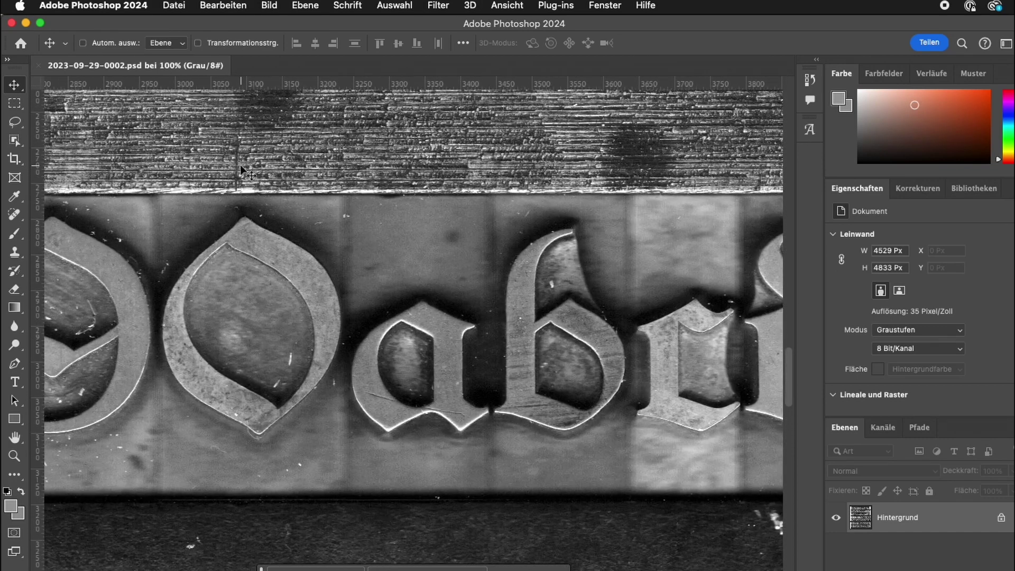
pyautogui.click(15, 103)
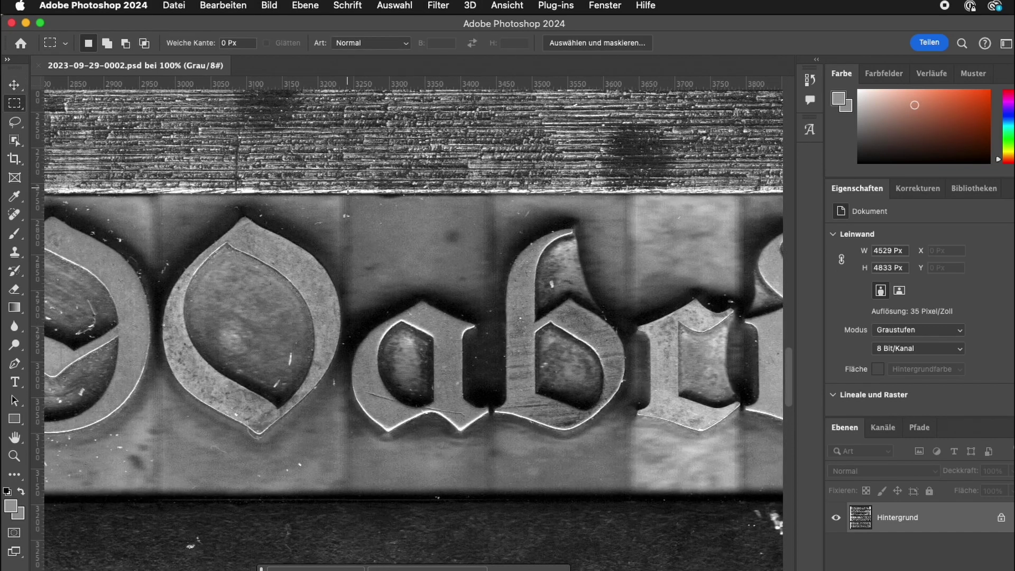
pyautogui.moveTo(344, 184); pyautogui.dragTo(495, 511)
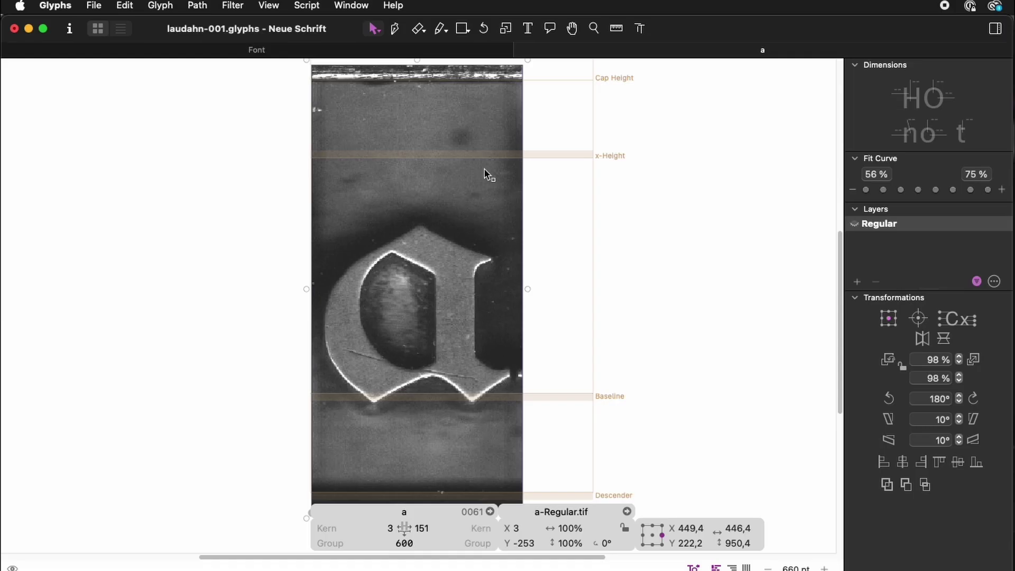
# Step: Lock the background scan and trace the a's outer contour with the Pen tool
pyautogui.rightClick(482, 168)
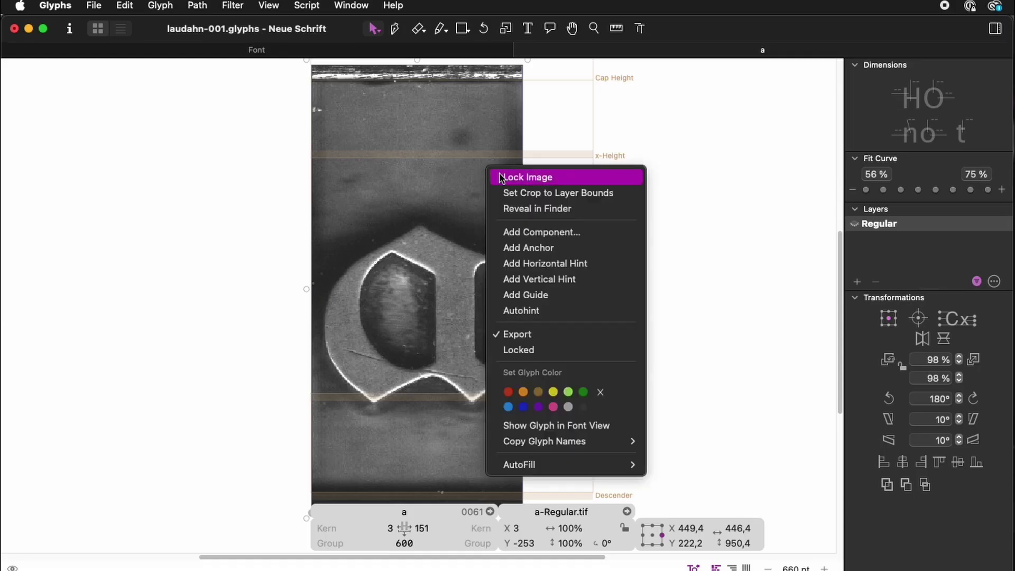
pyautogui.click(500, 177)
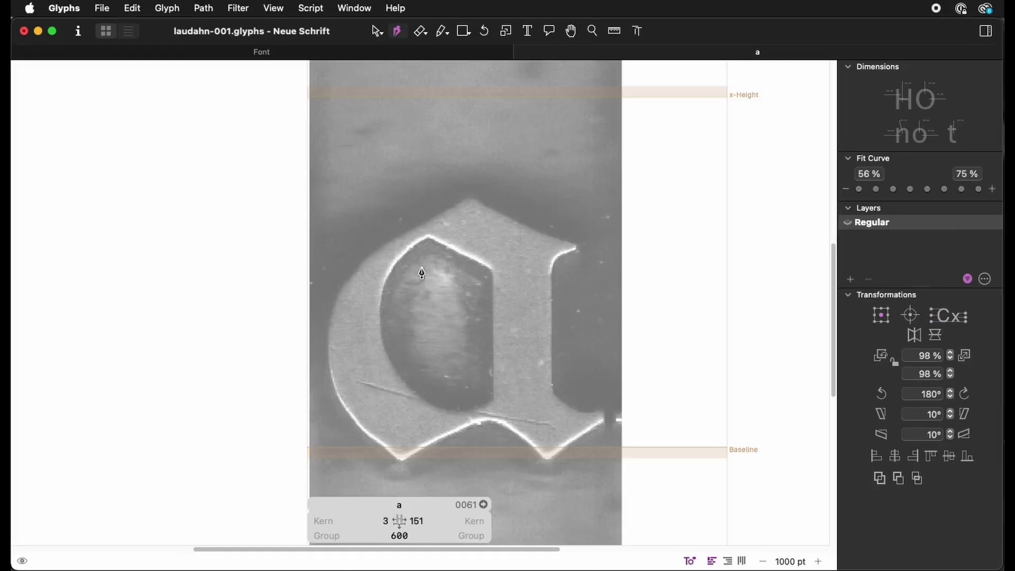
pyautogui.moveTo(329, 338); pyautogui.dragTo(328, 283)
pyautogui.moveTo(469, 198); pyautogui.dragTo(550, 166)
pyautogui.click(573, 247)
pyautogui.moveTo(551, 278); pyautogui.dragTo(551, 294)
pyautogui.click(551, 379)
pyautogui.moveTo(598, 410); pyautogui.dragTo(623, 406)
pyautogui.click(603, 423)
pyautogui.click(546, 461)
pyautogui.moveTo(489, 420); pyautogui.dragTo(465, 420)
pyautogui.click(400, 459)
pyautogui.moveTo(328, 344); pyautogui.dragTo(329, 283)
# Step: Close the outer contour and trace the a's inner counter as a second closed path
pyautogui.click(429, 236)
pyautogui.click(492, 269)
pyautogui.click(492, 400)
pyautogui.moveTo(463, 411); pyautogui.dragTo(445, 412)
pyautogui.moveTo(379, 310); pyautogui.dragTo(379, 231)
pyautogui.click(429, 237)
pyautogui.click(203, 8)
# Step: Correct both contours' path direction and shift a corner node 18 units left
pyautogui.click(226, 43)
pyautogui.press('space')
pyautogui.scroll(5, 227, 287)
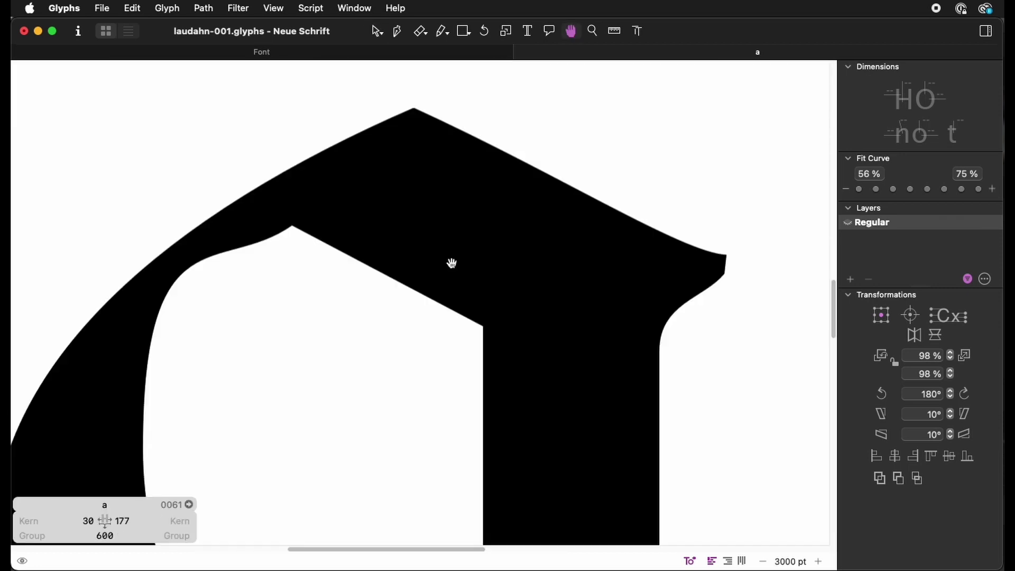
pyautogui.moveTo(736, 257); pyautogui.dragTo(657, 381)
pyautogui.scroll(-5, 656, 380)
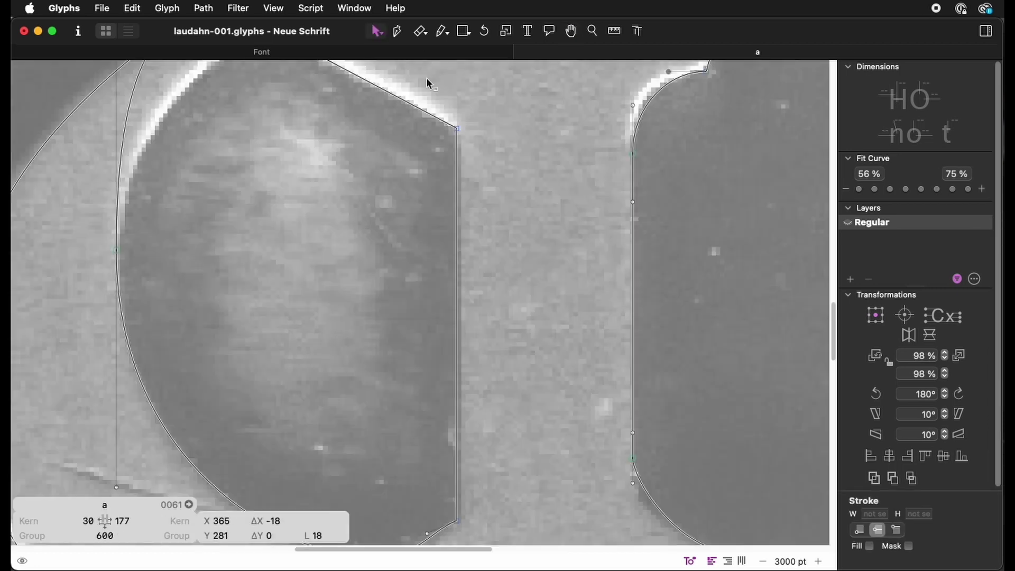
# Step: Pull the a's right foot node inward to match the scan
pyautogui.press('space')
pyautogui.scroll(-5, 675, 355)
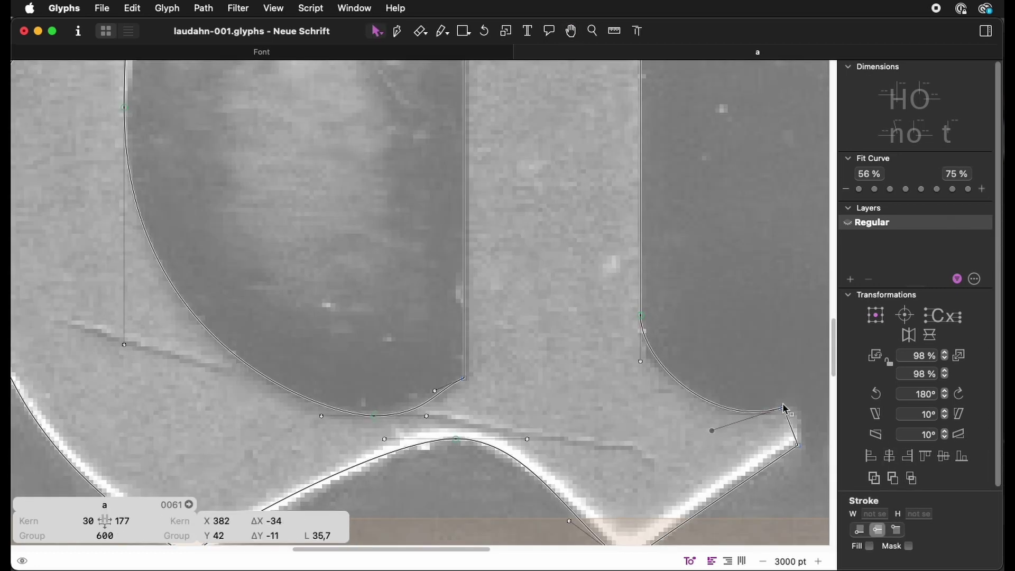
pyautogui.moveTo(790, 410); pyautogui.dragTo(708, 432)
pyautogui.scroll(-3, 761, 410)
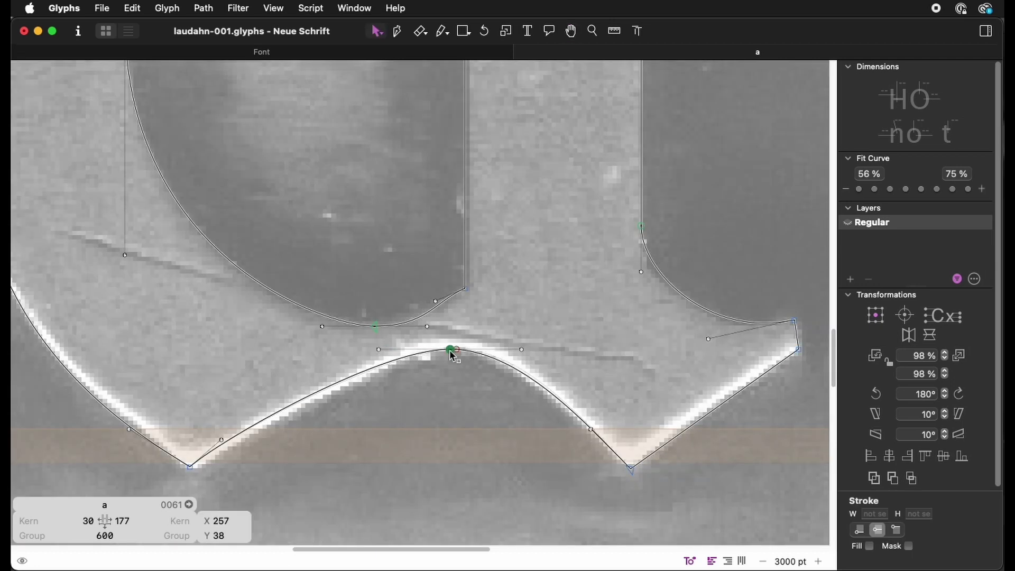
pyautogui.scroll(3, 370, 365)
pyautogui.press('space')
pyautogui.scroll(10, 334, 363)
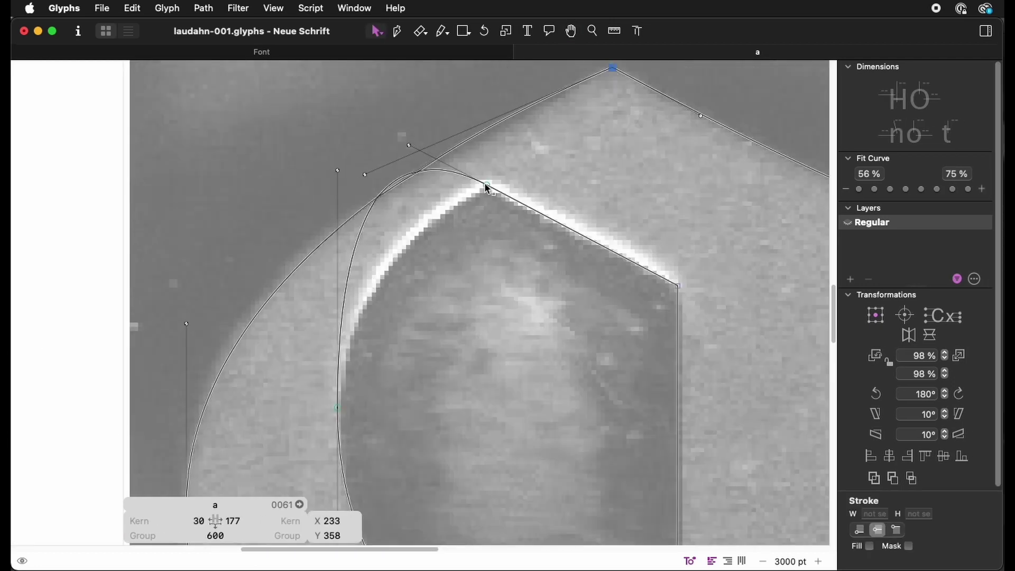
# Step: Reshape the arch's left curve and handle to follow the scanned a
pyautogui.moveTo(486, 188); pyautogui.dragTo(492, 191)
pyautogui.moveTo(338, 171); pyautogui.dragTo(338, 244)
pyautogui.moveTo(485, 194); pyautogui.dragTo(479, 198)
pyautogui.scroll(-10, 476, 238)
pyautogui.press('space')
pyautogui.moveTo(521, 397); pyautogui.dragTo(539, 398)
pyautogui.scroll(-10, 265, 271)
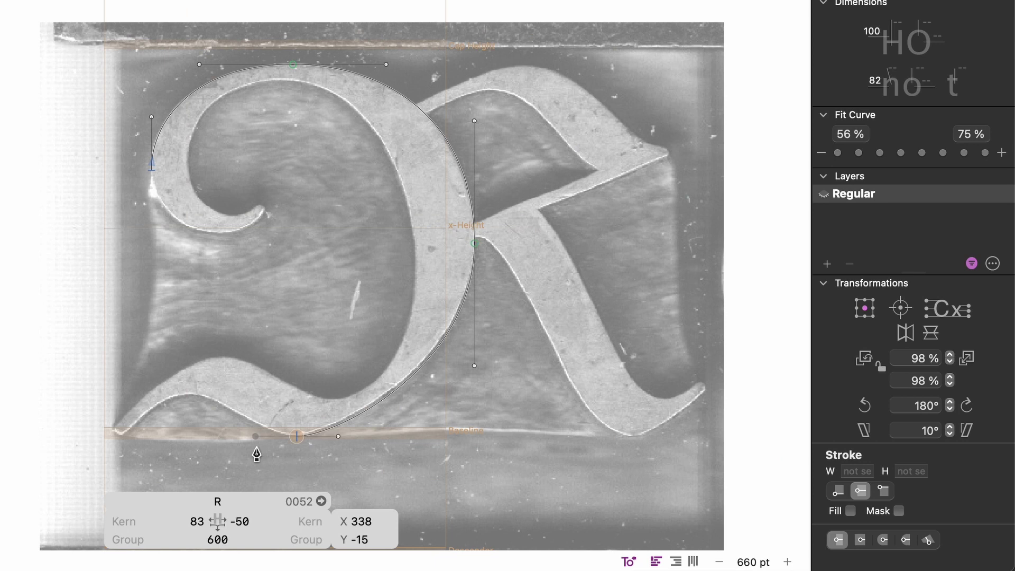
# Step: Trace the R's inner contour with curve points along its left stroke, bowl and curl
pyautogui.moveTo(125, 434); pyautogui.dragTo(114, 454)
pyautogui.click(108, 428)
pyautogui.moveTo(219, 358); pyautogui.dragTo(267, 358)
pyautogui.moveTo(332, 402); pyautogui.dragTo(362, 402)
pyautogui.moveTo(413, 259); pyautogui.dragTo(414, 144)
pyautogui.moveTo(286, 80); pyautogui.dragTo(228, 80)
pyautogui.moveTo(186, 168); pyautogui.dragTo(185, 224)
pyautogui.click(229, 218)
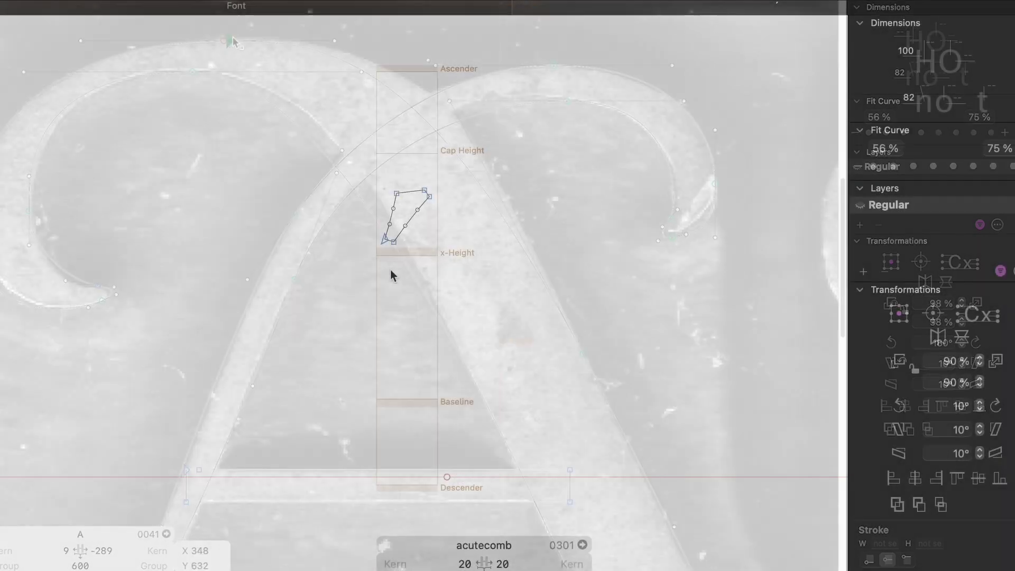
# Step: Add a _top anchor to acutecomb and nudge it left
pyautogui.rightClick(390, 268)
pyautogui.click(500, 324)
pyautogui.write('_top')
pyautogui.press('Return')
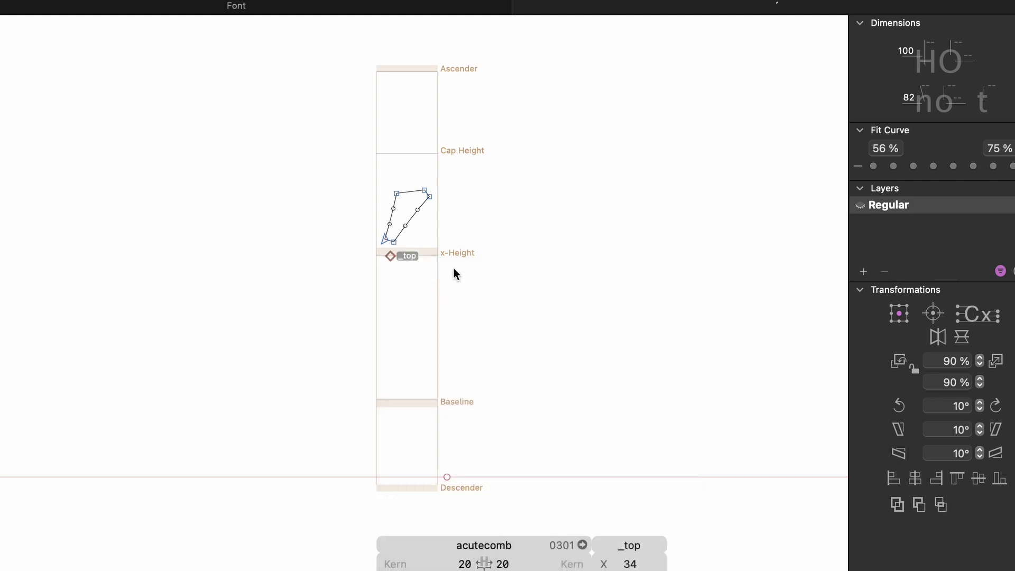
pyautogui.press('Left')
pyautogui.press('Left')
pyautogui.press('Left')
pyautogui.press('Left')
pyautogui.press('Left')
pyautogui.press('Left')
pyautogui.press('Left')
pyautogui.press('space')
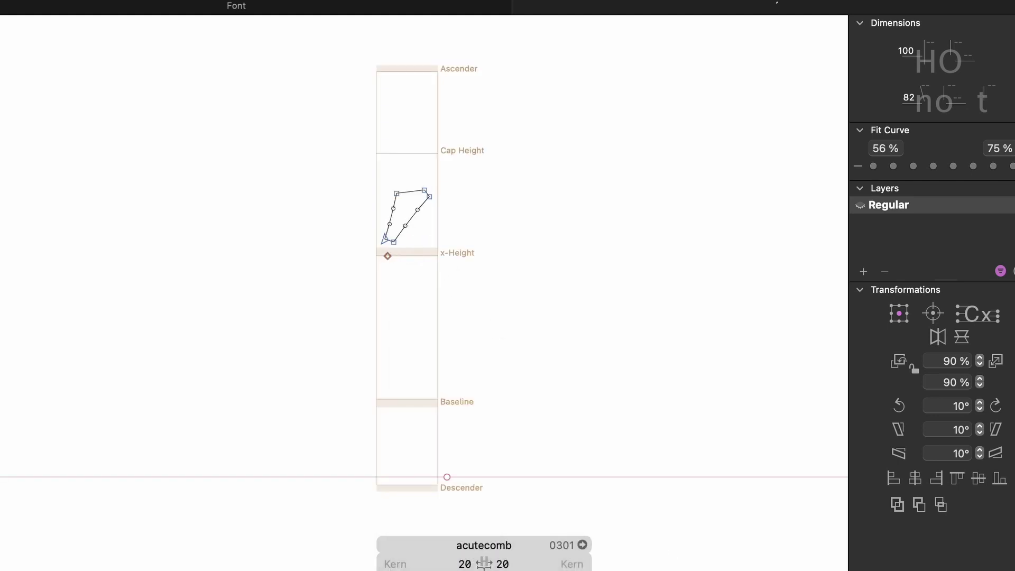
# Step: Add a top anchor to the a and place it on the x-height node
pyautogui.write('ta')
pyautogui.press('Escape')
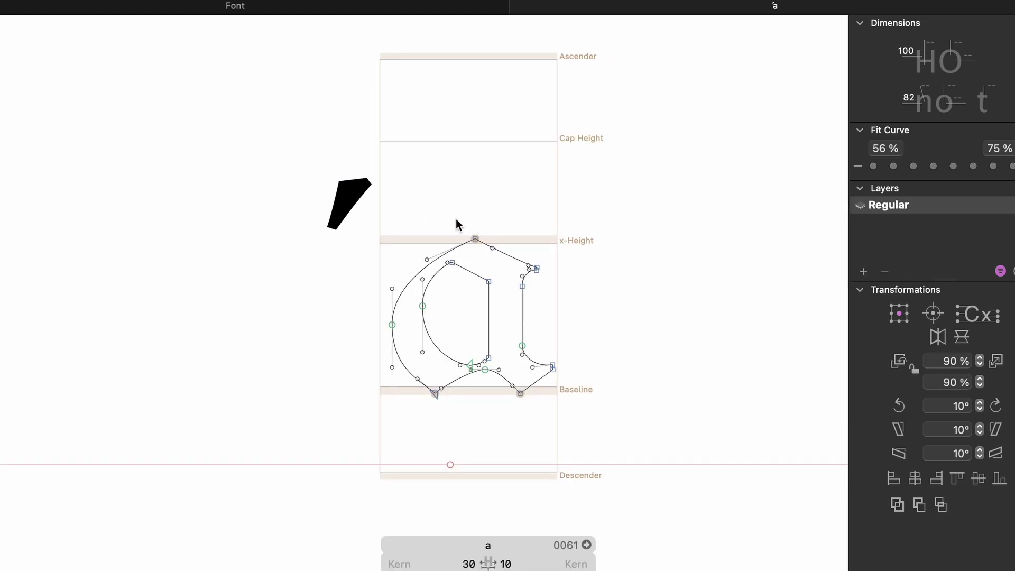
pyautogui.rightClick(457, 219)
pyautogui.click(500, 273)
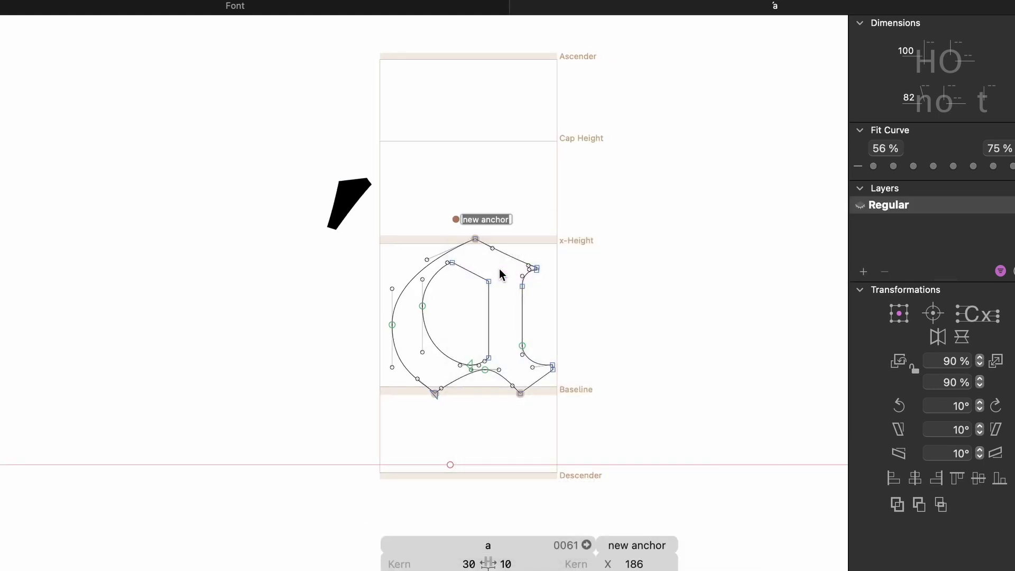
pyautogui.write('top')
pyautogui.press('Return')
pyautogui.moveTo(452, 224); pyautogui.dragTo(473, 243)
# Step: Step through the accented a glyphs, including aring, atilde and adieresis
pyautogui.press('End')
pyautogui.press('End')
pyautogui.press('End')
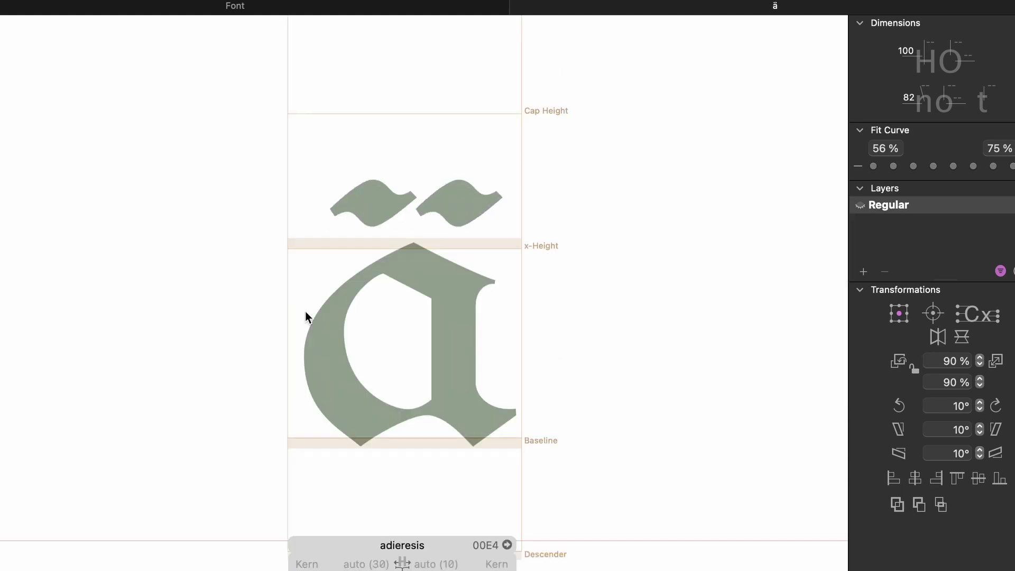
pyautogui.press('End')
pyautogui.press('End')
pyautogui.press('Home')
pyautogui.press('Home')
# Step: Open the base a from adieresis and shift its top anchor slightly left
pyautogui.doubleClick(436, 315)
pyautogui.moveTo(413, 247)
pyautogui.mouseDown()
pyautogui.moveTo(420, 272)
pyautogui.moveTo(411, 246)
pyautogui.mouseUp()
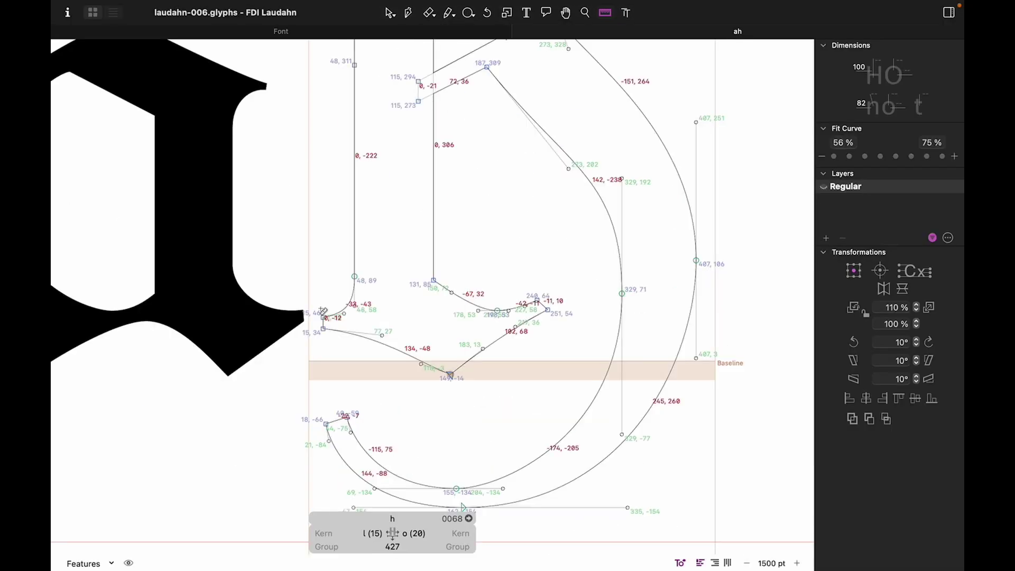
# Step: Select the a's right foot node and measure across its outline with the Measurement tool
pyautogui.scroll(6, 559, 283)
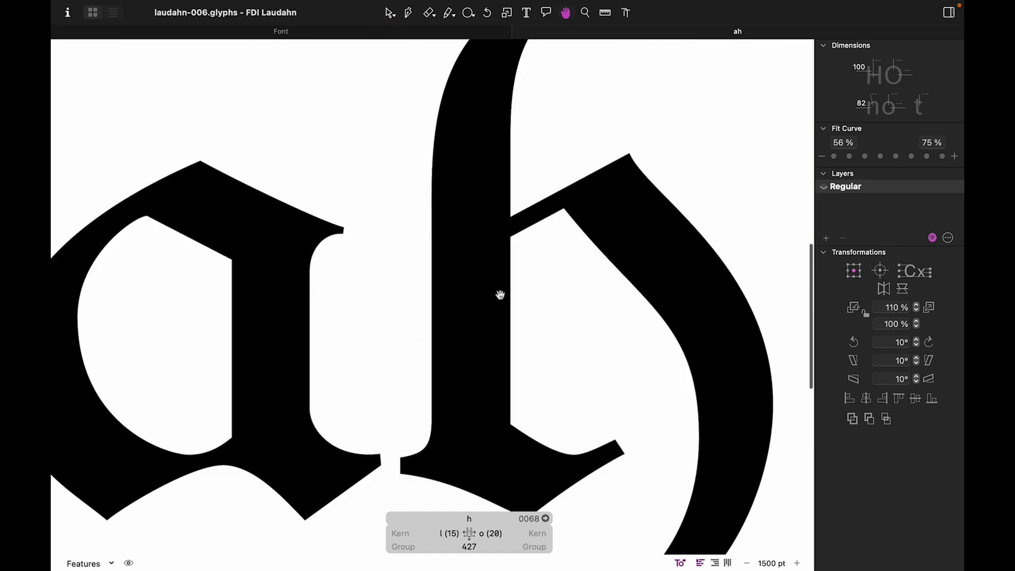
pyautogui.scroll(5, 498, 295)
pyautogui.click(448, 331)
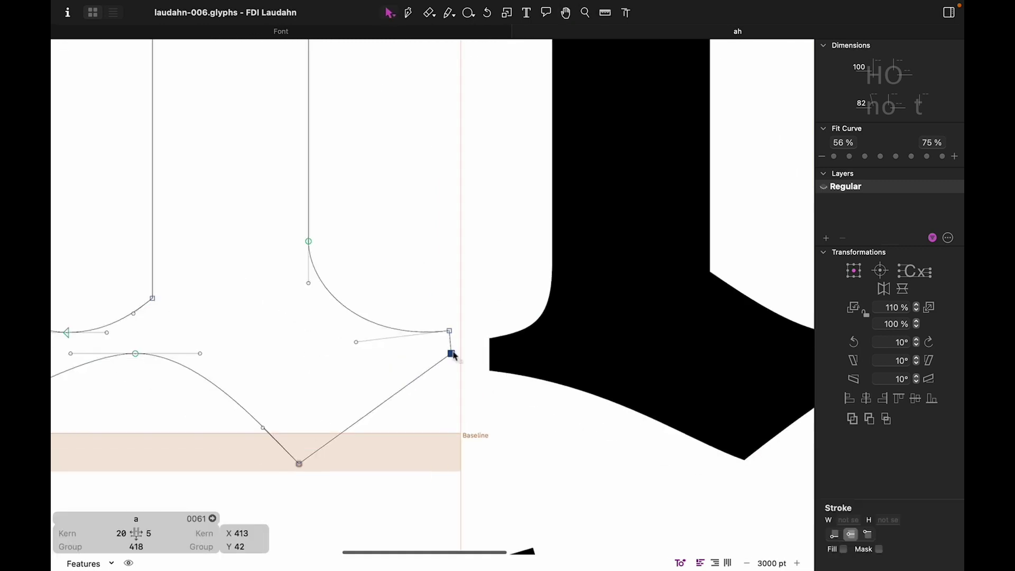
pyautogui.press('l')
pyautogui.moveTo(378, 384); pyautogui.dragTo(407, 475)
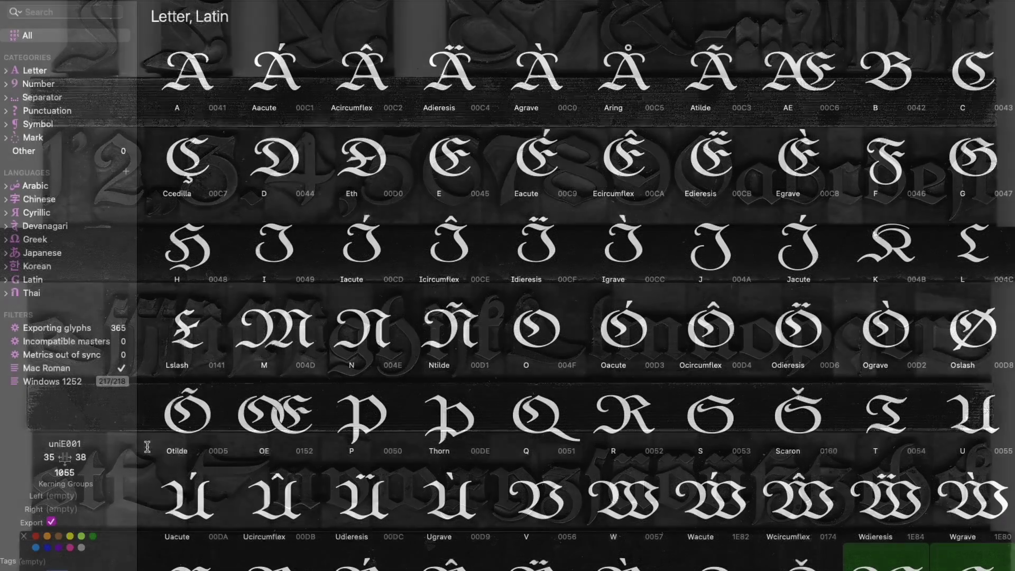
pyautogui.scroll(-5, 147, 446)
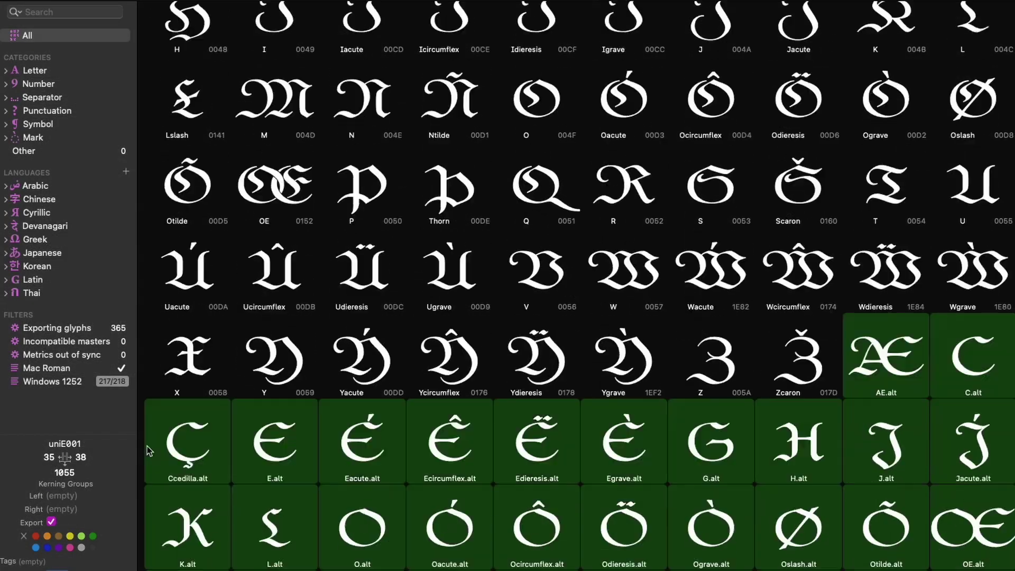
pyautogui.scroll(-5, 148, 450)
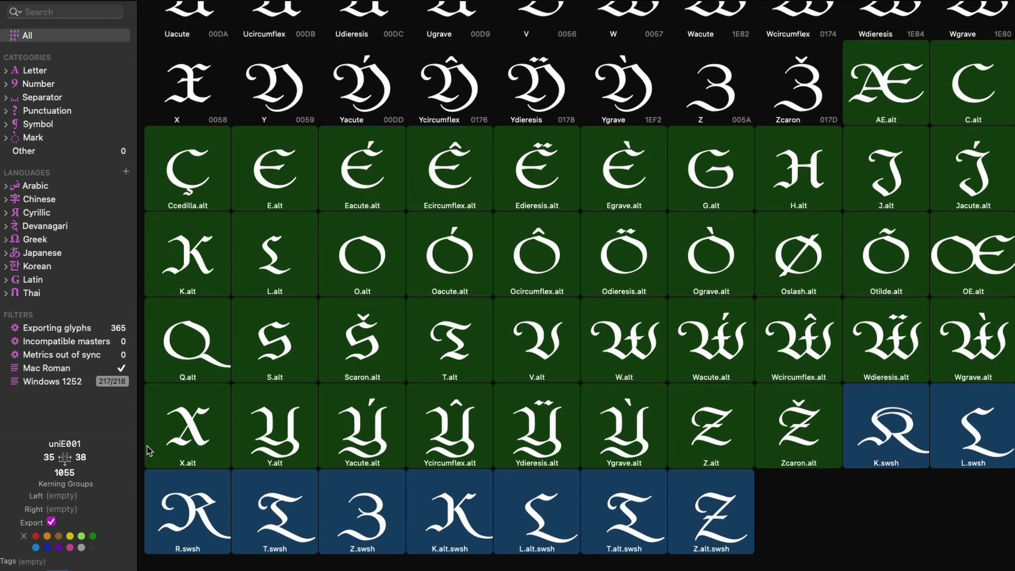
pyautogui.scroll(-8, 148, 449)
pyautogui.scroll(-10, 148, 450)
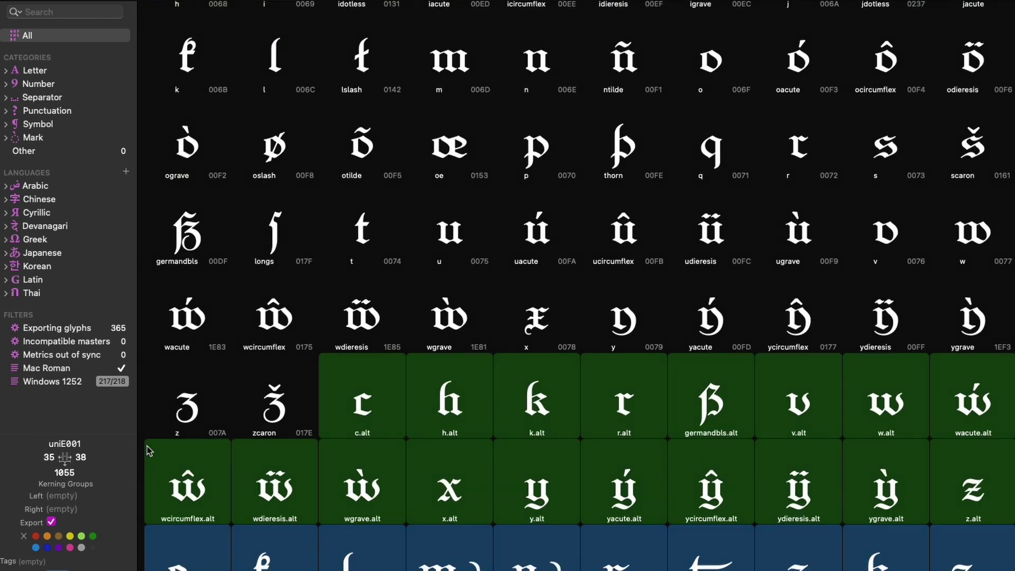
pyautogui.scroll(-6, 147, 446)
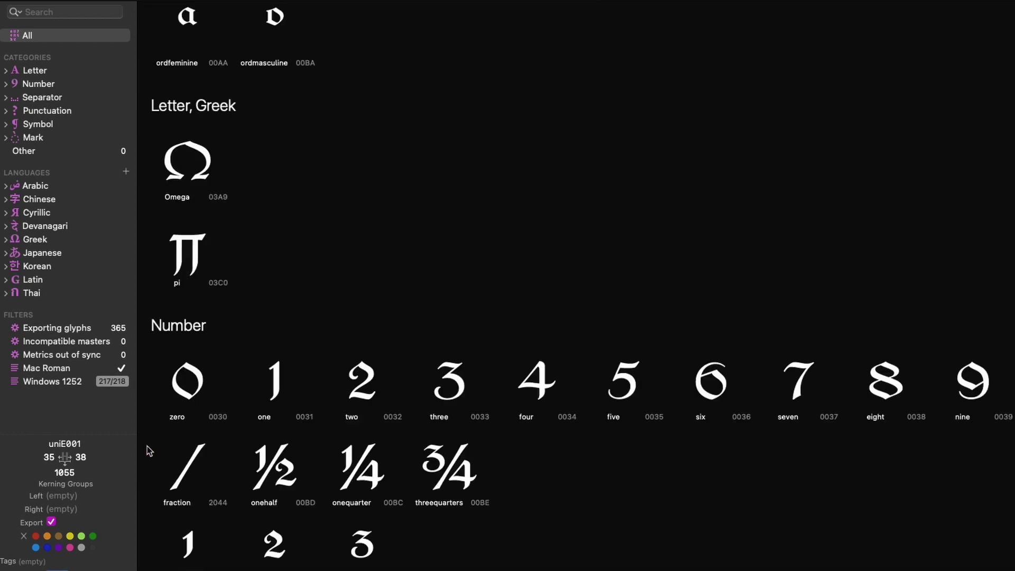
pyautogui.scroll(-5, 147, 445)
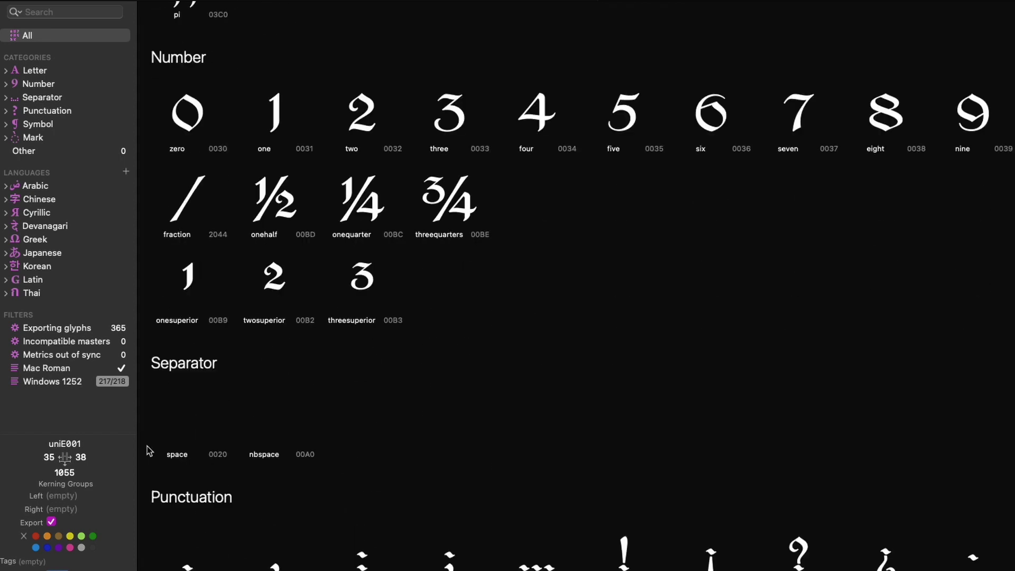
pyautogui.scroll(-10, 148, 448)
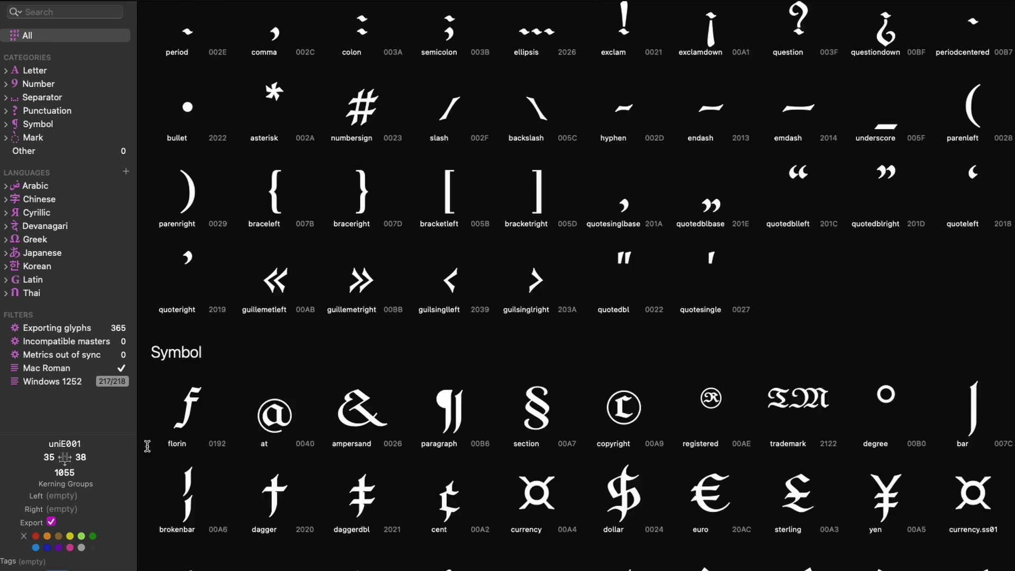
pyautogui.scroll(-6, 147, 446)
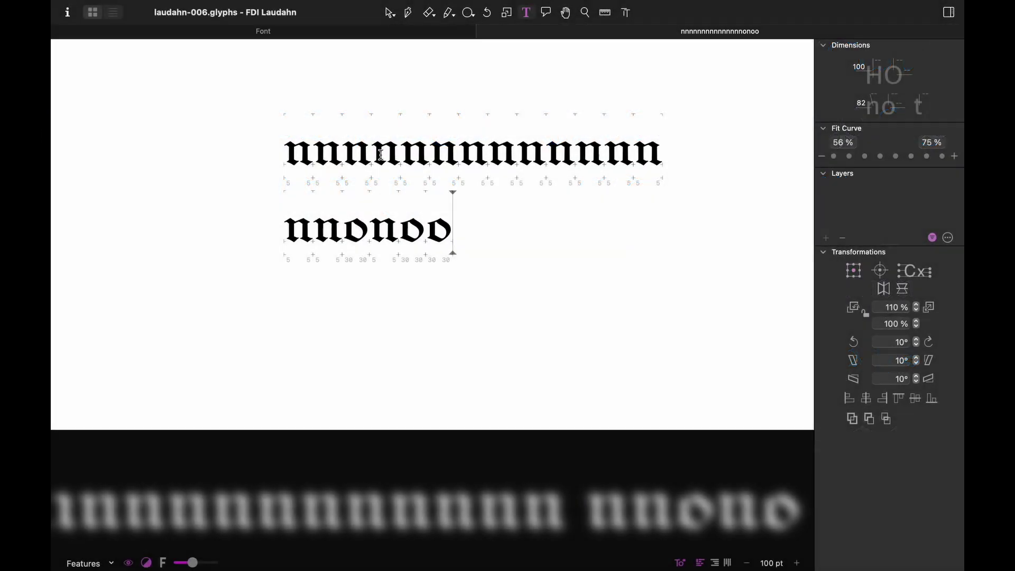
# Step: Add 'onononnoo' to the spacing string and give the o sidebearings of 10 left, 20 right
pyautogui.write('onononnoo')
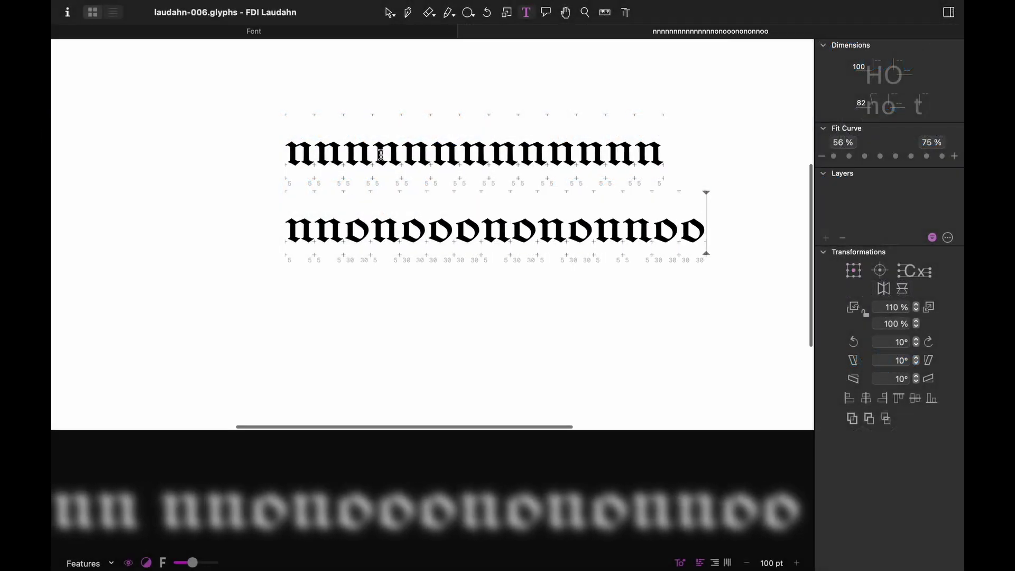
pyautogui.scroll(6, 381, 154)
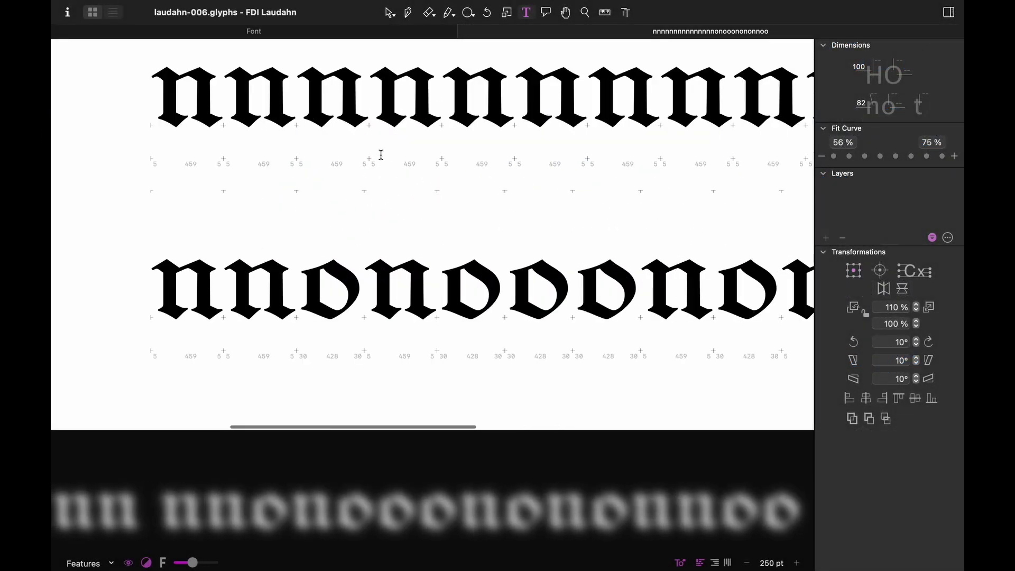
pyautogui.scroll(-5, 381, 154)
pyautogui.scroll(5, 380, 154)
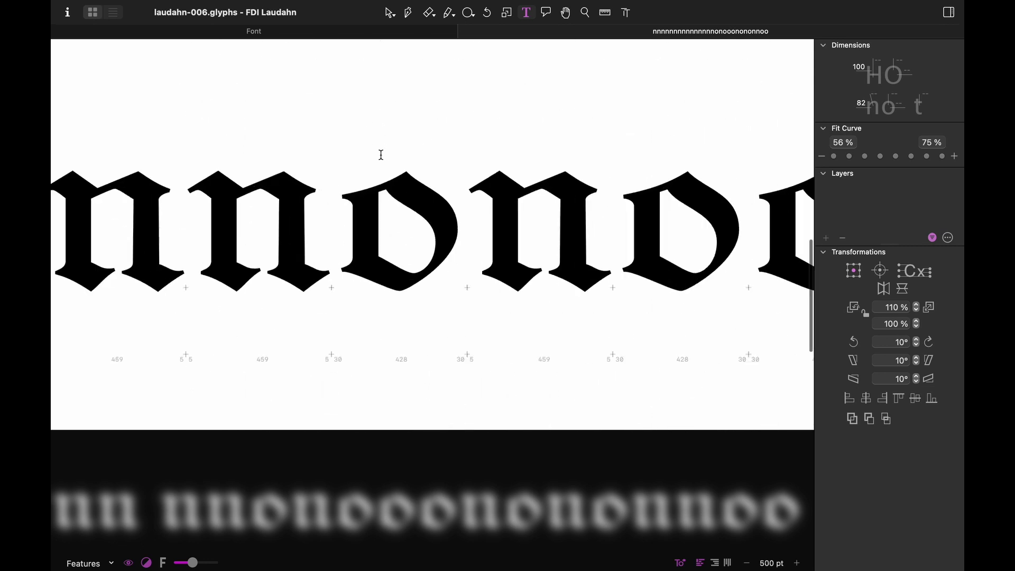
pyautogui.doubleClick(387, 239)
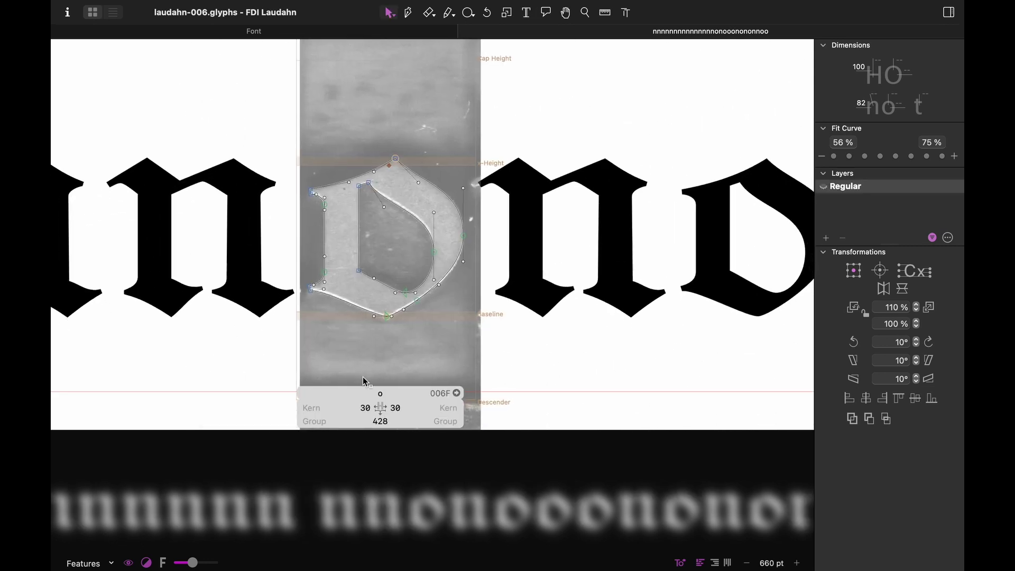
pyautogui.click(363, 408)
pyautogui.write('10')
pyautogui.press('Tab')
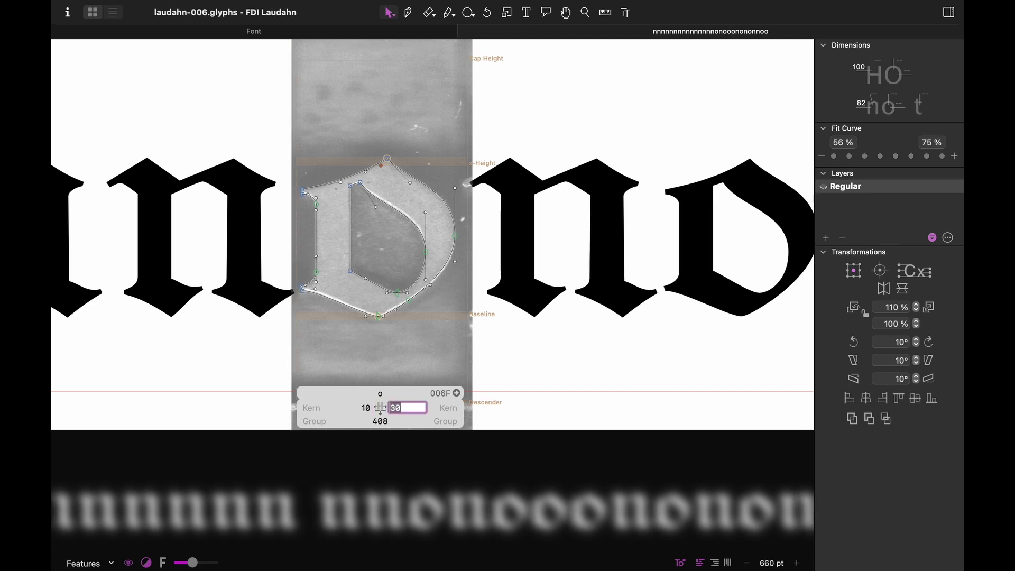
pyautogui.write('20')
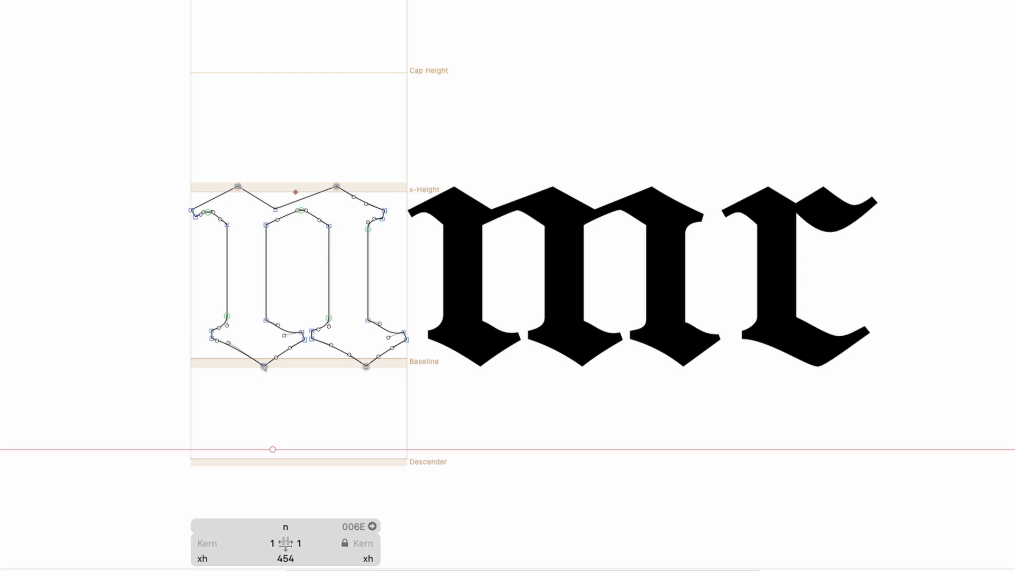
# Step: Make the m the active glyph in the edit view
pyautogui.doubleClick(563, 264)
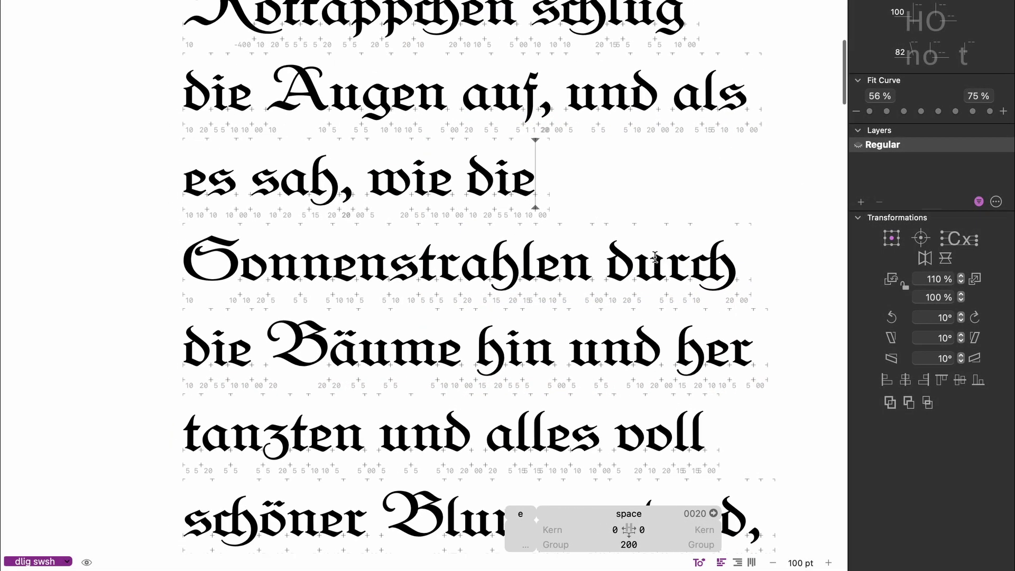
# Step: Open the capital S of Sonnenstrahlen and set both its sidebearings to 20
pyautogui.scroll(10, 405, 257)
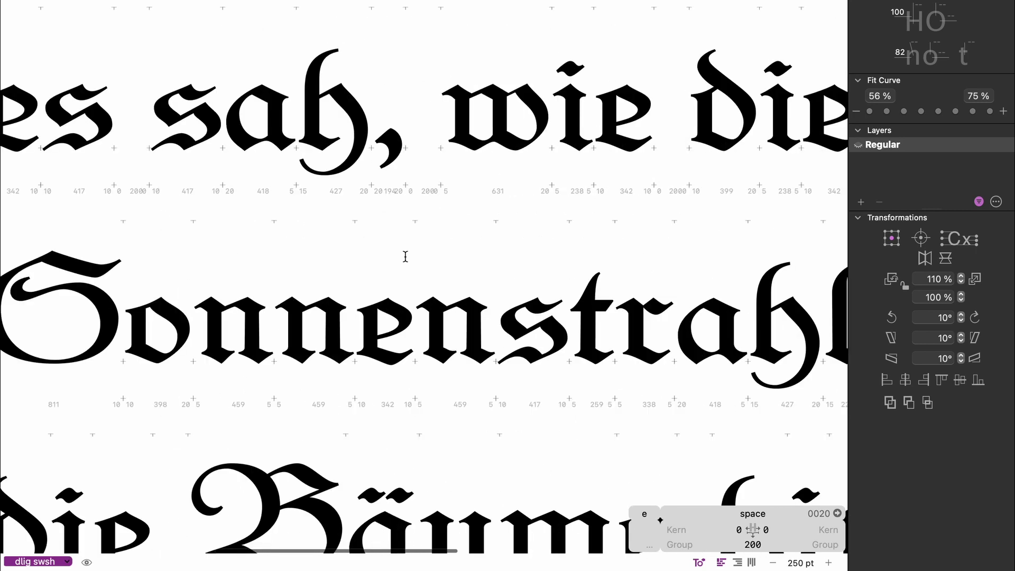
pyautogui.hscroll(-10, 405, 256)
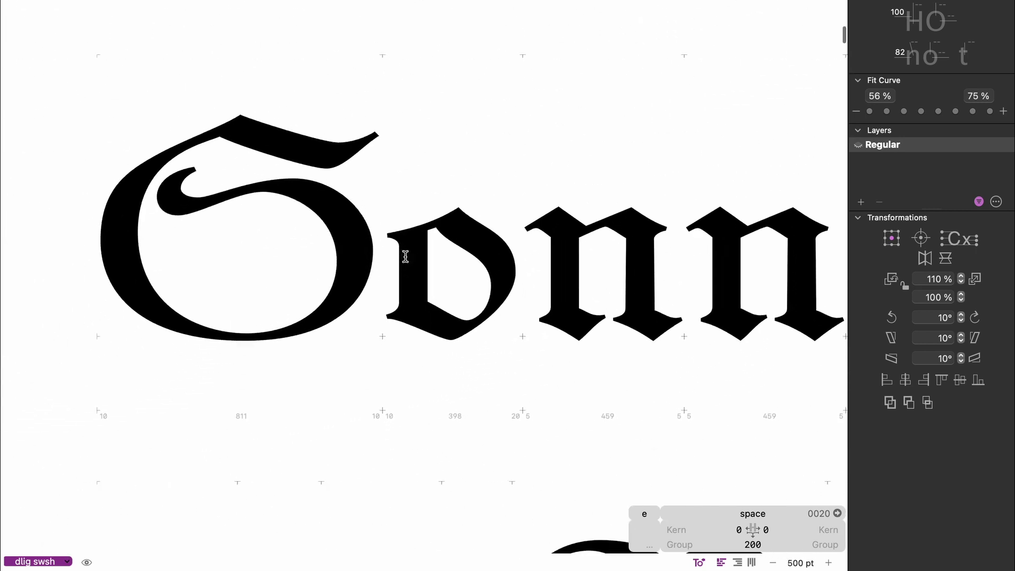
pyautogui.click(244, 260)
pyautogui.doubleClick(244, 260)
pyautogui.click(173, 529)
pyautogui.write('20')
pyautogui.press('Tab')
pyautogui.write('20')
pyautogui.press('Return')
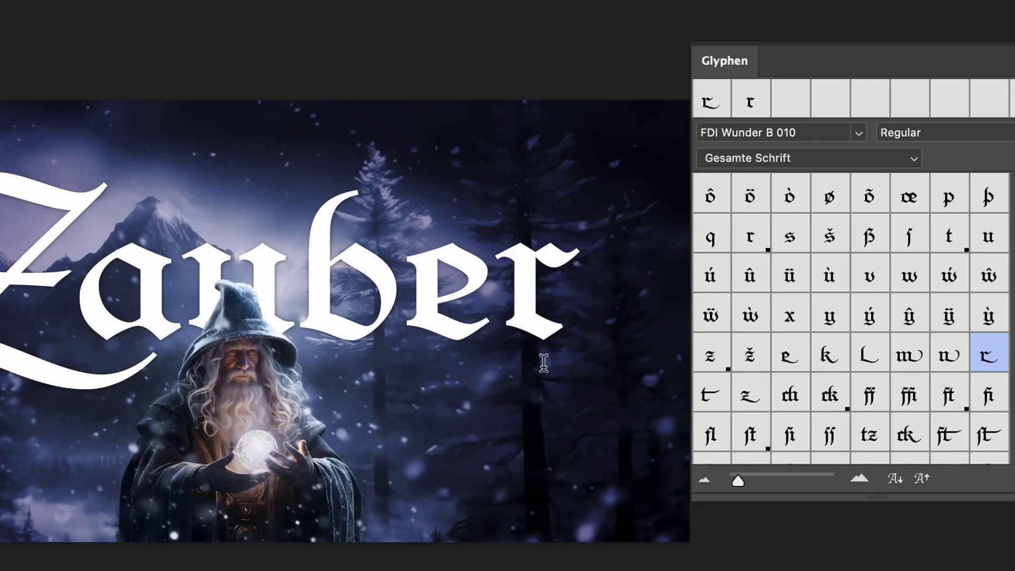
# Step: Select the final r of Zauber and swap it for the swash r from the Glyphs panel
pyautogui.click(512, 291)
pyautogui.moveTo(512, 290); pyautogui.dragTo(602, 288)
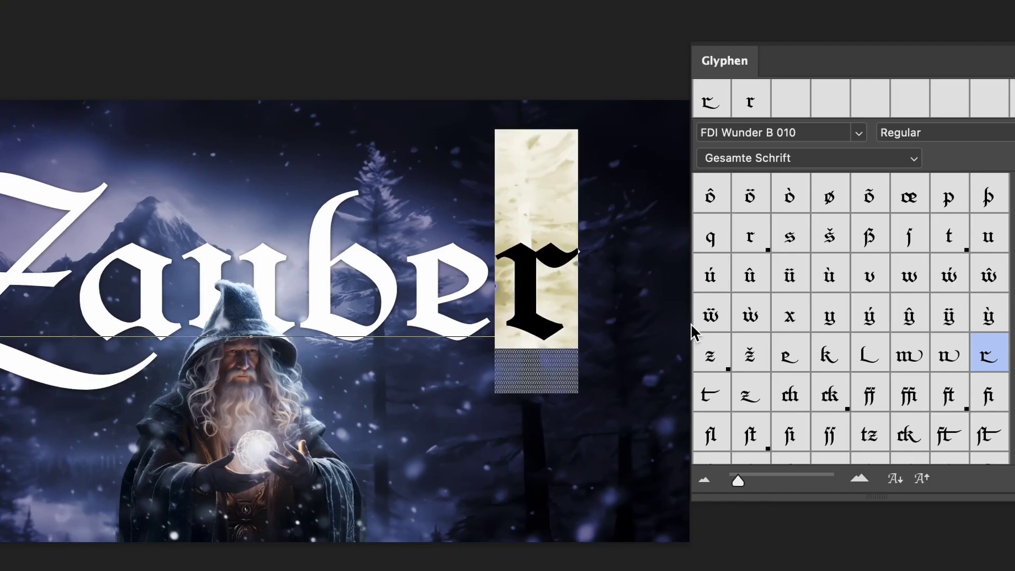
pyautogui.doubleClick(987, 355)
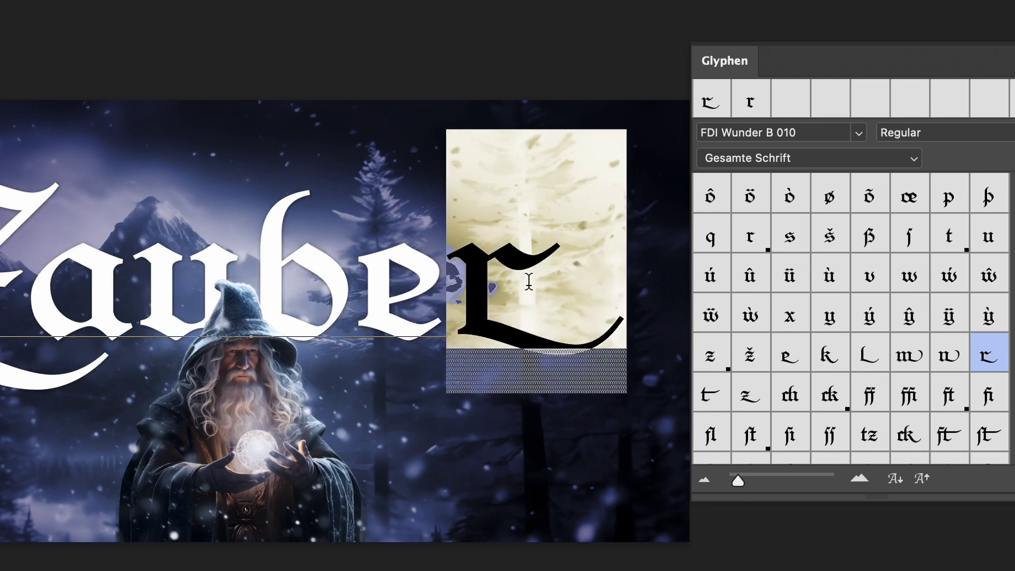
pyautogui.click(463, 282)
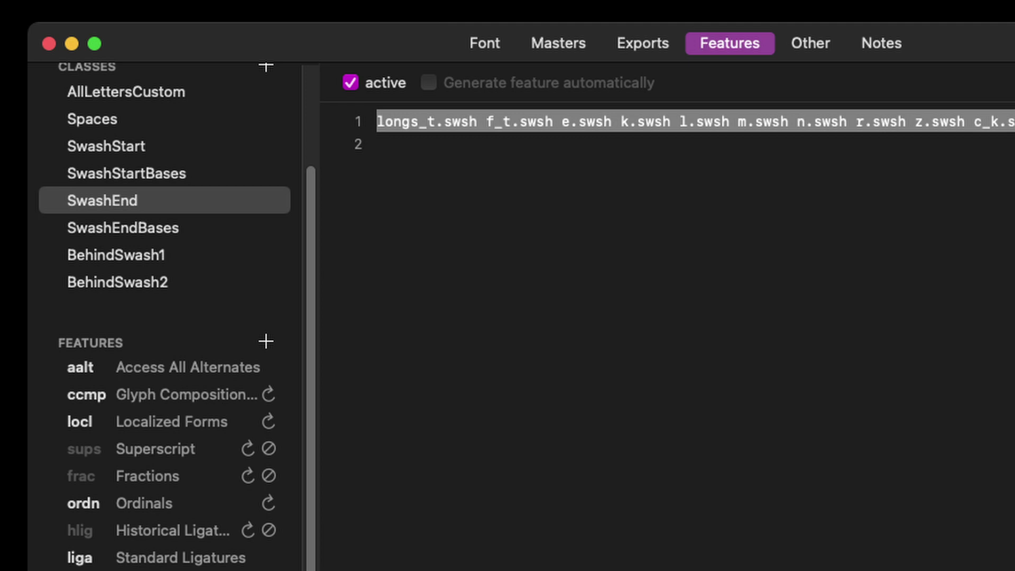
# Step: View the SwashEndBases class glyphs, then jump to the feature code using it
pyautogui.click(123, 227)
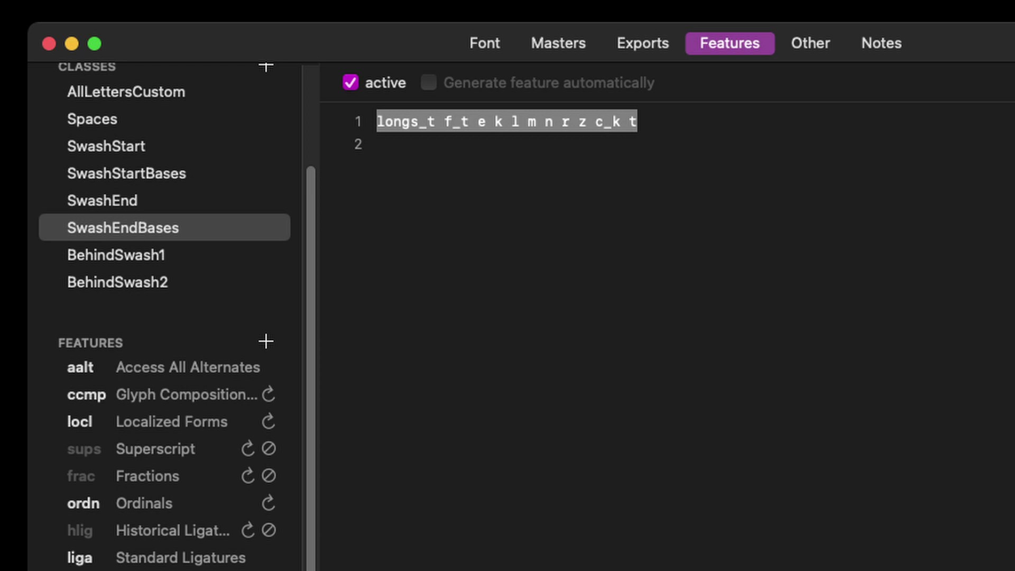
pyautogui.press('super+bracketleft')
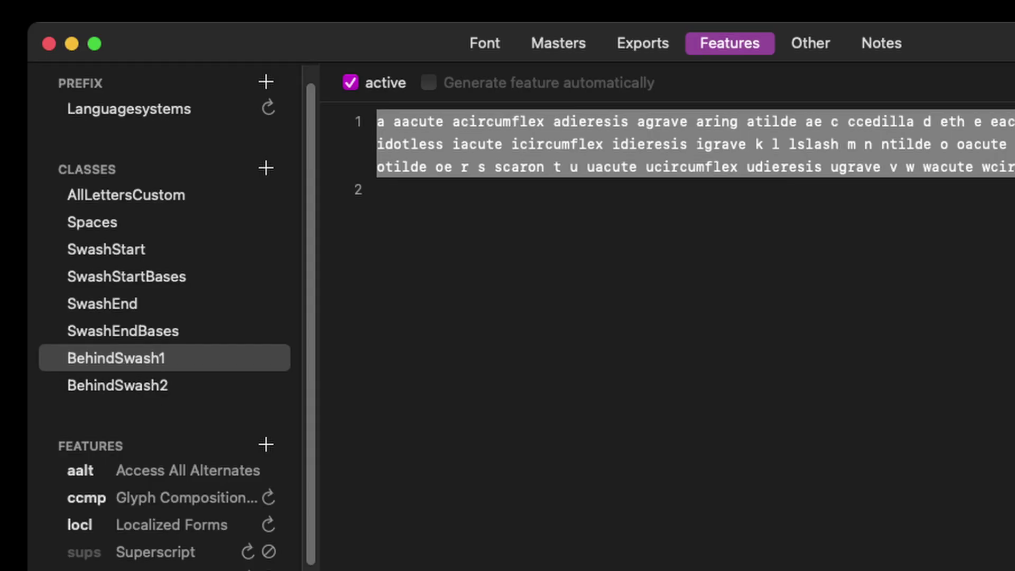
# Step: Show the glyphs listed in the BehindSwash2 class
pyautogui.click(117, 384)
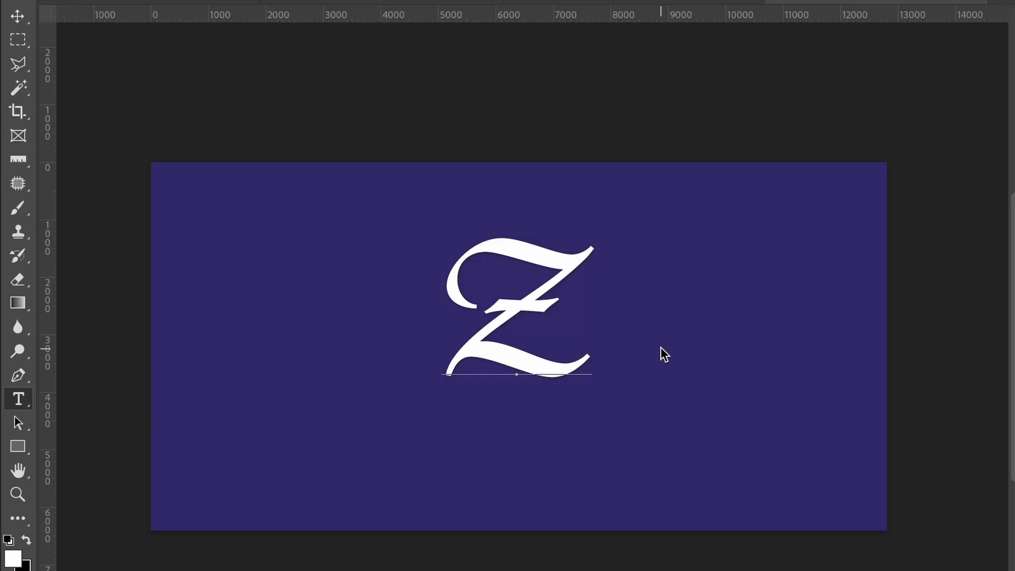
# Step: Type 'ara' after the Z, delete it, and type 'yra' to spell Zyra
pyautogui.write('ara')
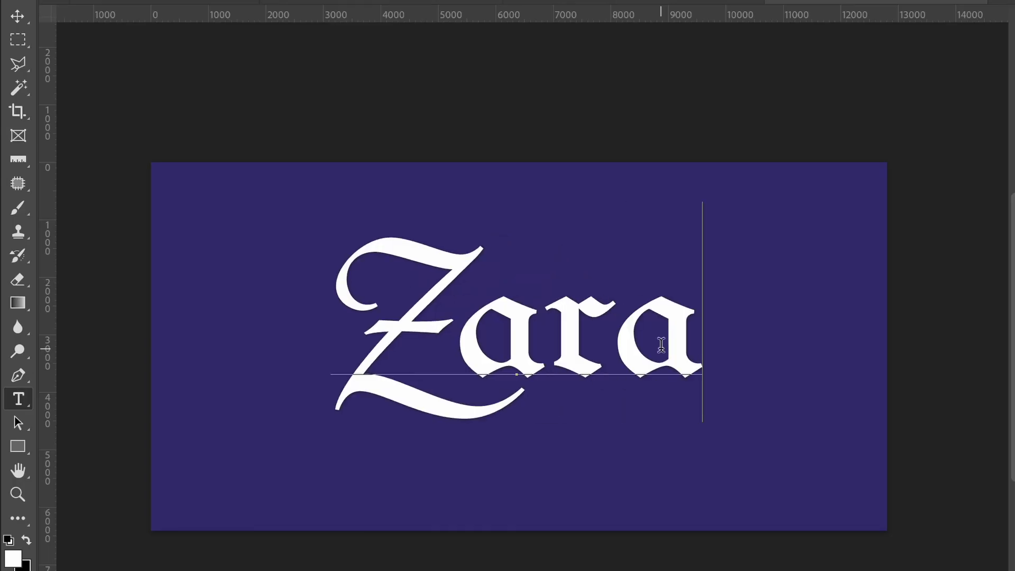
pyautogui.press('BackSpace')
pyautogui.press('BackSpace')
pyautogui.press('BackSpace')
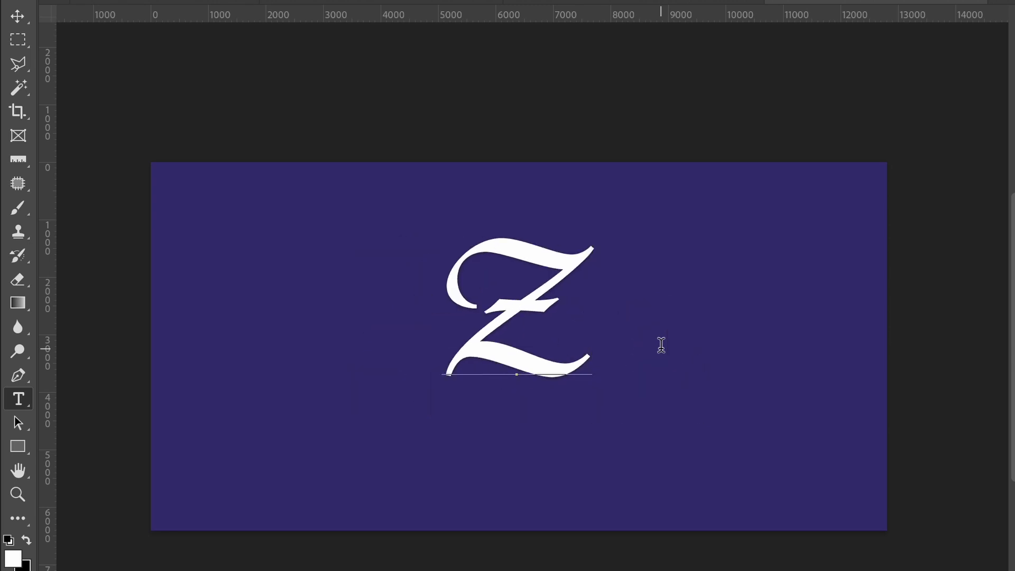
pyautogui.write('yra')
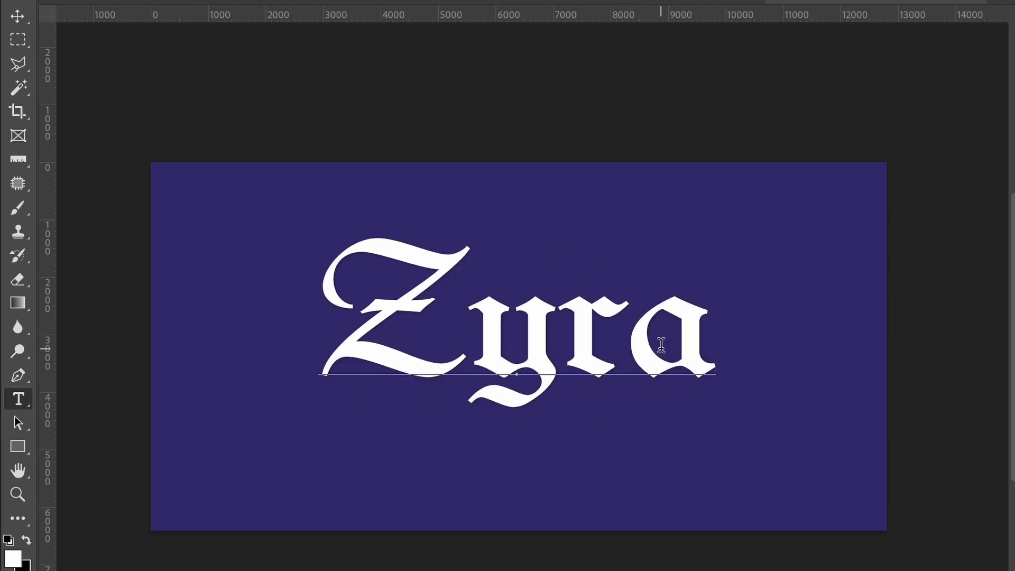